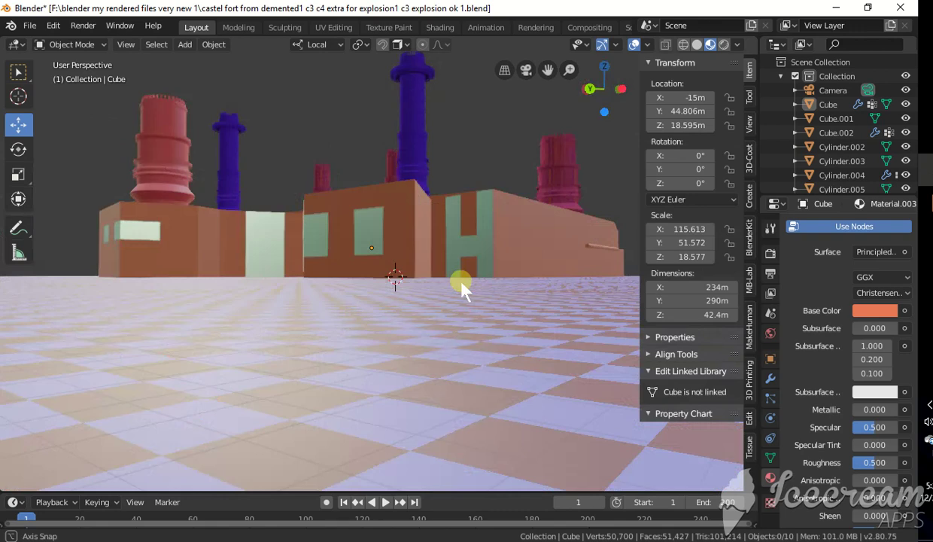
# - Set the world background colour to a medium sky blue, about hue 0.560 and saturation 0.473, and save the file
pyautogui.moveTo(461, 286); pyautogui.dragTo(506, 285, button='middle')
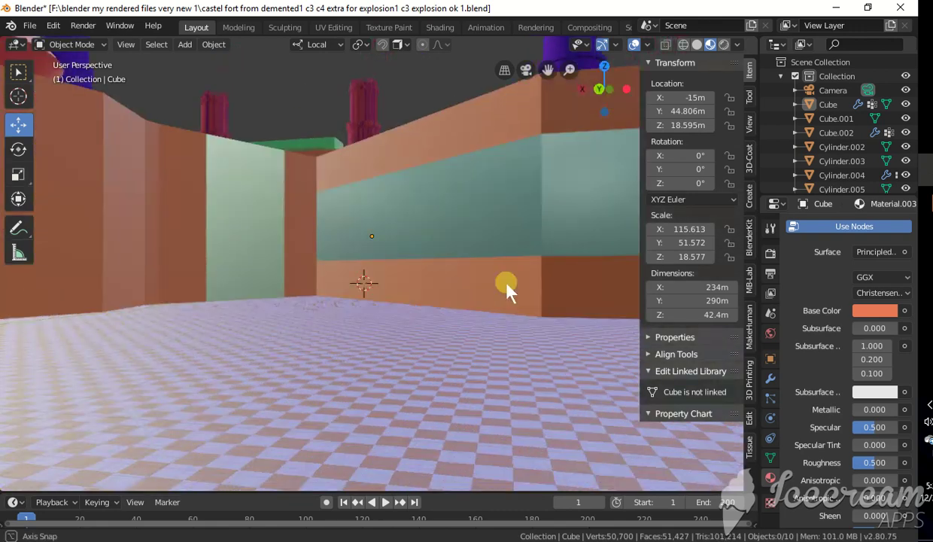
pyautogui.scroll(2, 506, 288)
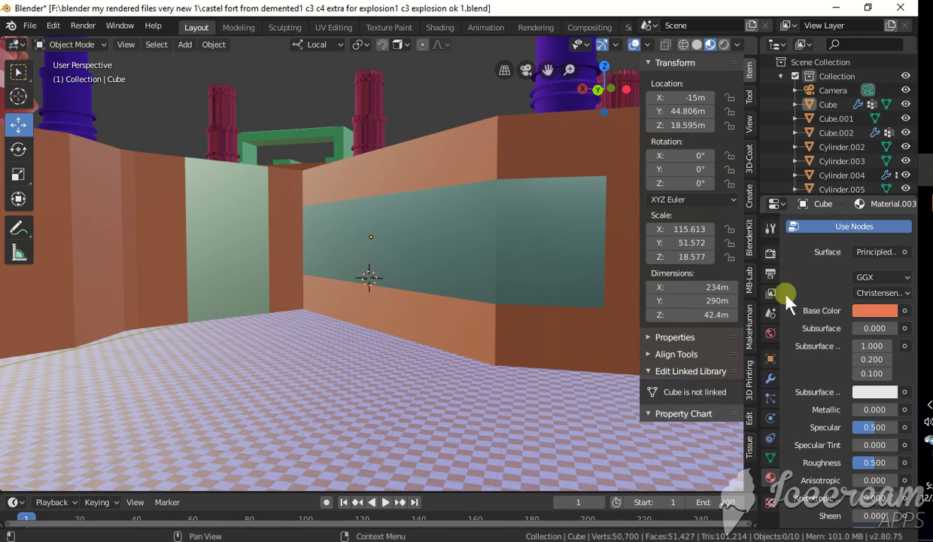
pyautogui.click(770, 333)
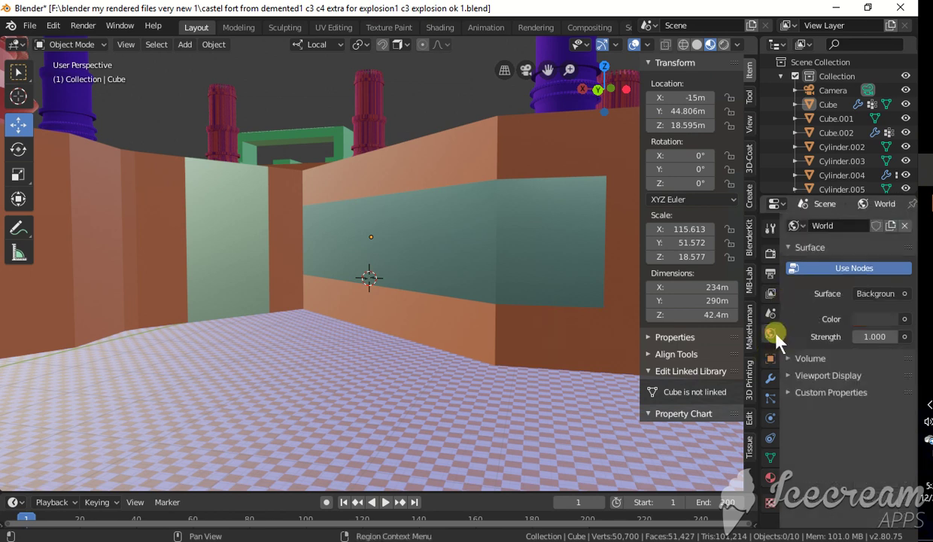
pyautogui.click(872, 321)
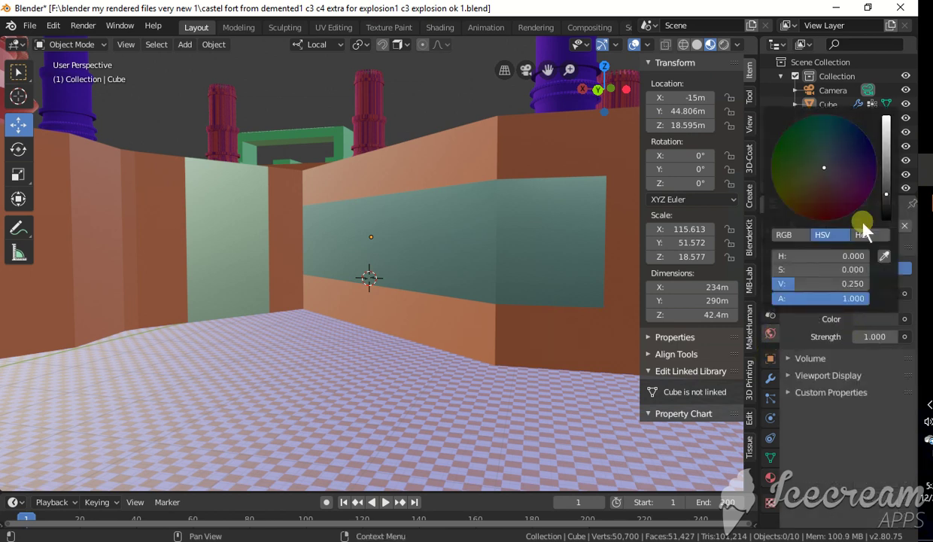
pyautogui.click(829, 150)
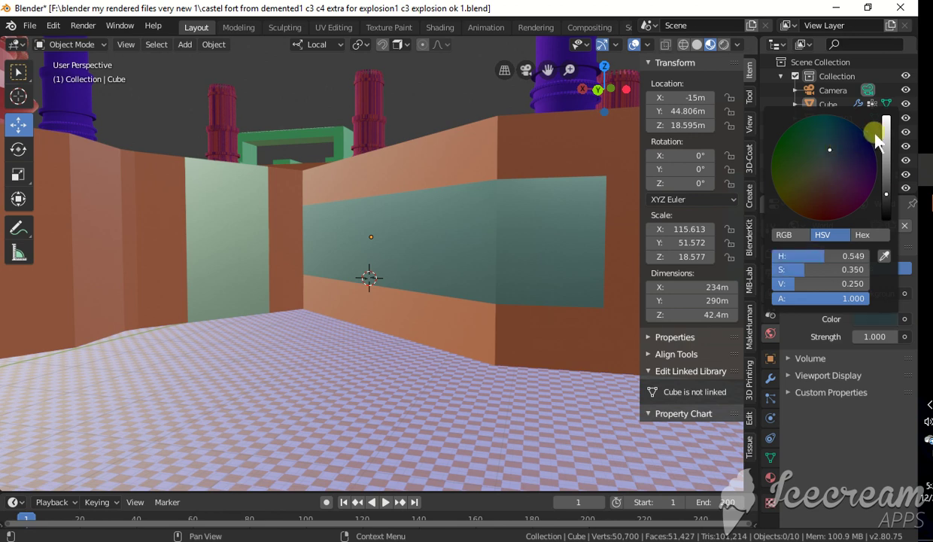
pyautogui.click(886, 145)
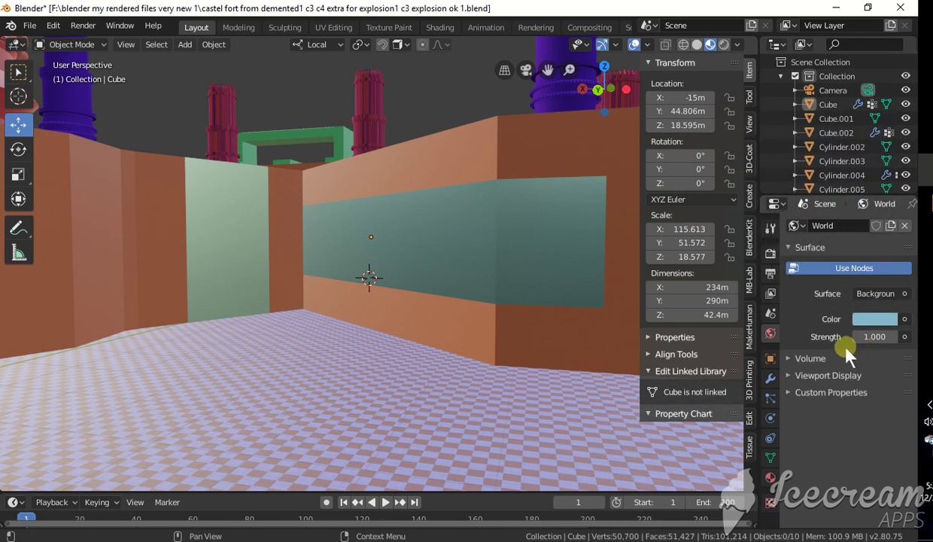
pyautogui.click(873, 319)
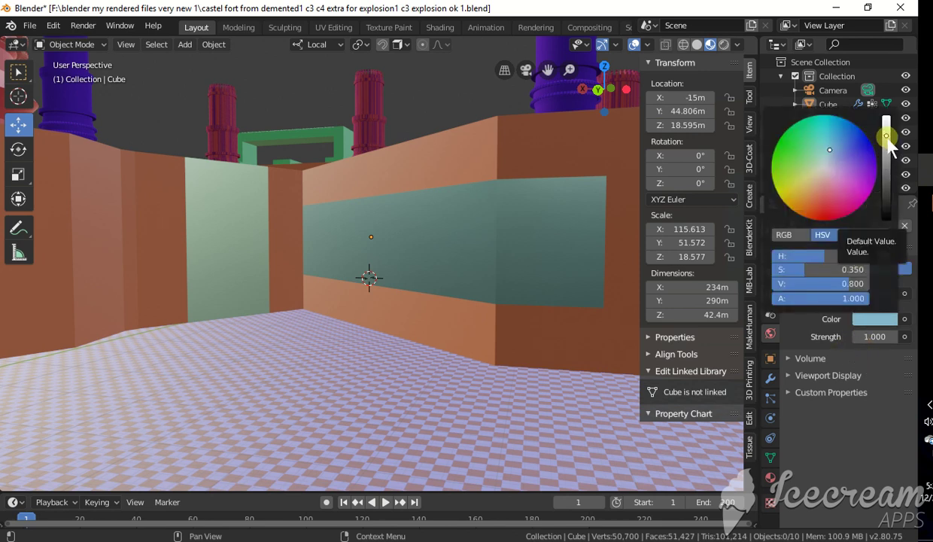
pyautogui.click(833, 147)
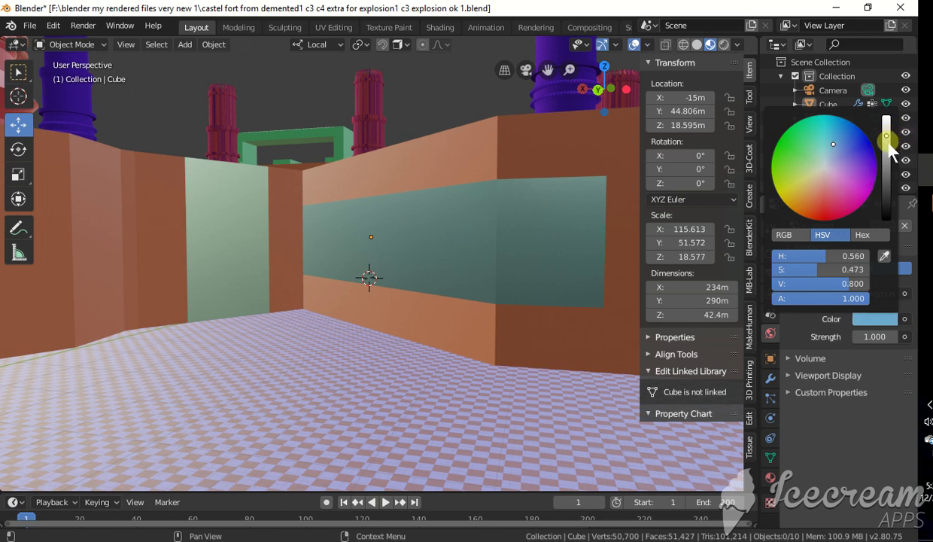
pyautogui.moveTo(892, 136); pyautogui.dragTo(889, 144)
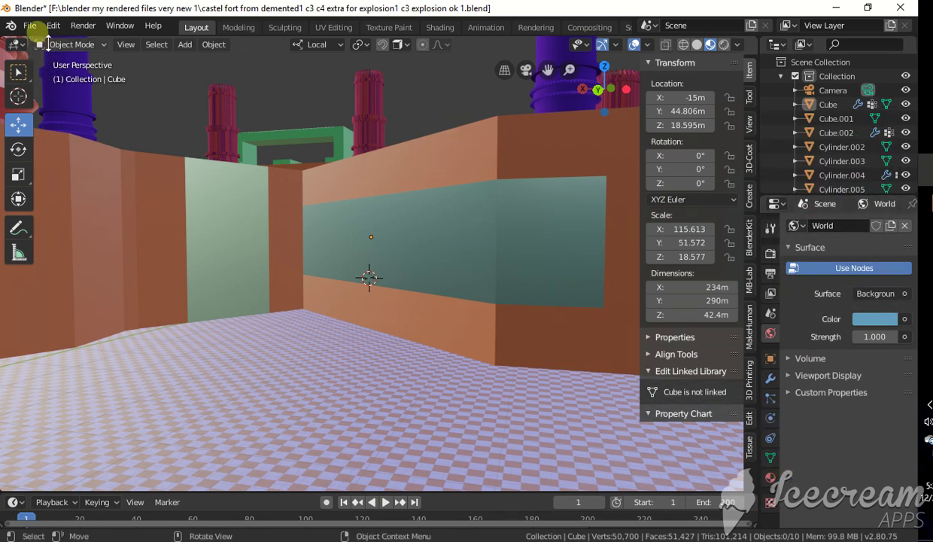
pyautogui.click(30, 26)
pyautogui.click(43, 149)
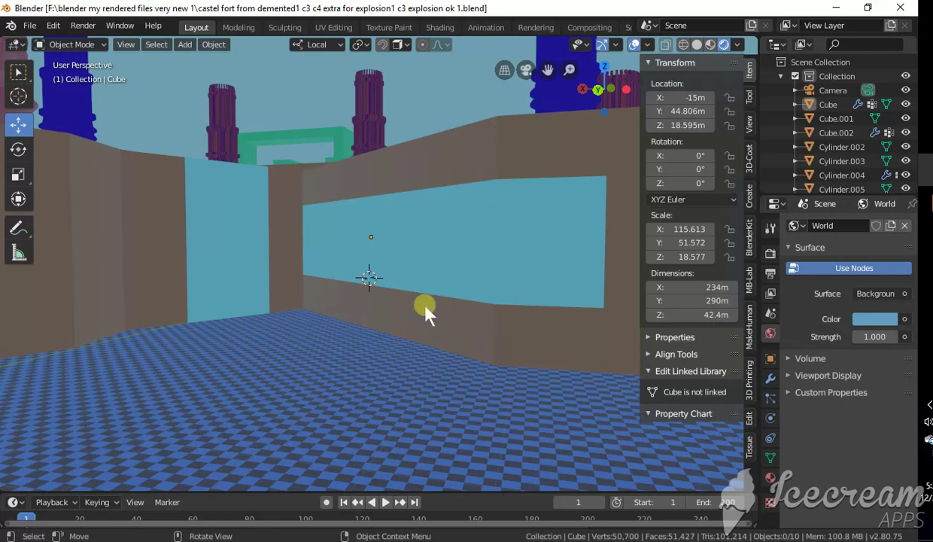
# - Inspect the blue background around the whole fort in rendered shading, and return the viewport to material preview shading
pyautogui.moveTo(426, 312)
pyautogui.mouseDown(button='middle')
pyautogui.moveTo(421, 328)
pyautogui.moveTo(357, 323)
pyautogui.moveTo(488, 322)
pyautogui.moveTo(437, 324)
pyautogui.mouseUp(button='middle')
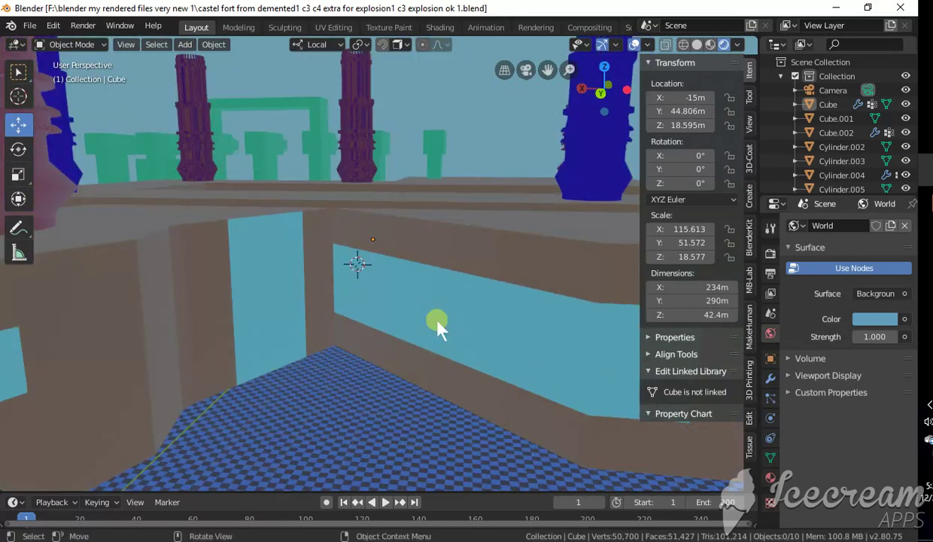
pyautogui.scroll(-4, 438, 324)
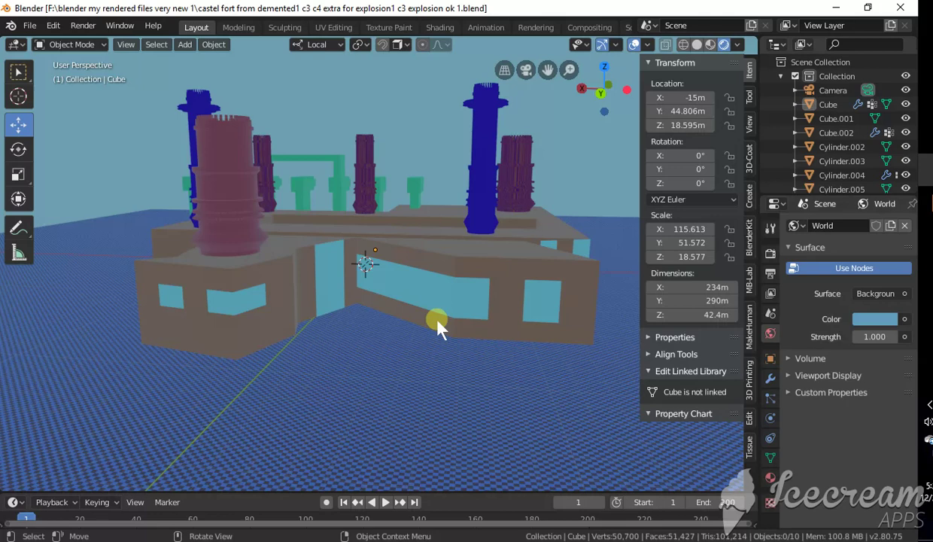
pyautogui.moveTo(438, 323); pyautogui.dragTo(444, 305, button='middle')
pyautogui.click(708, 44)
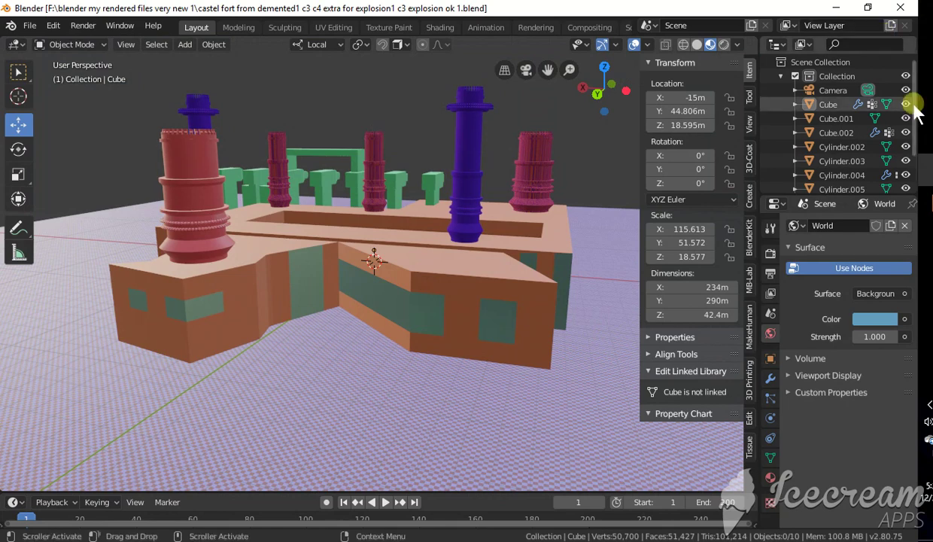
# - Select the scene's Light and move it about 328 m along its local Y axis, high above the fort
pyautogui.scroll(-2, 915, 120)
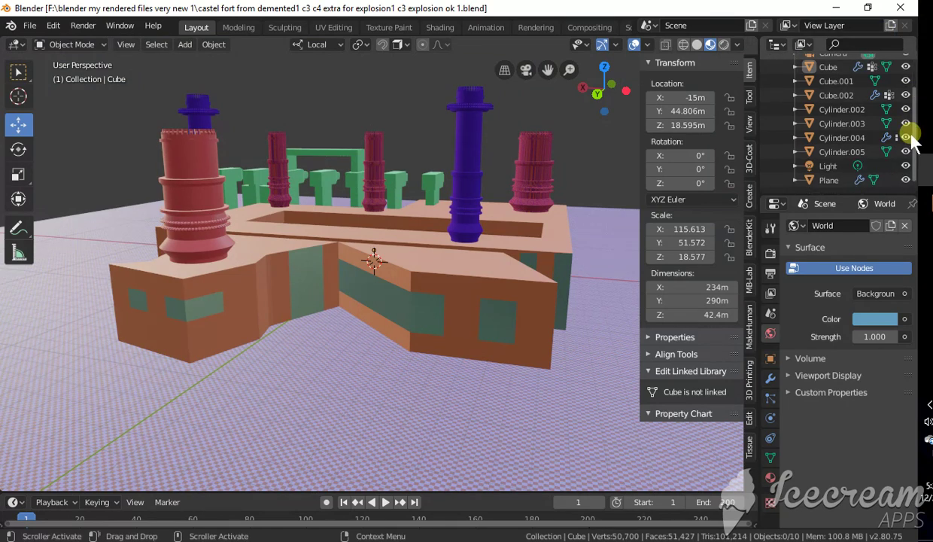
pyautogui.click(828, 166)
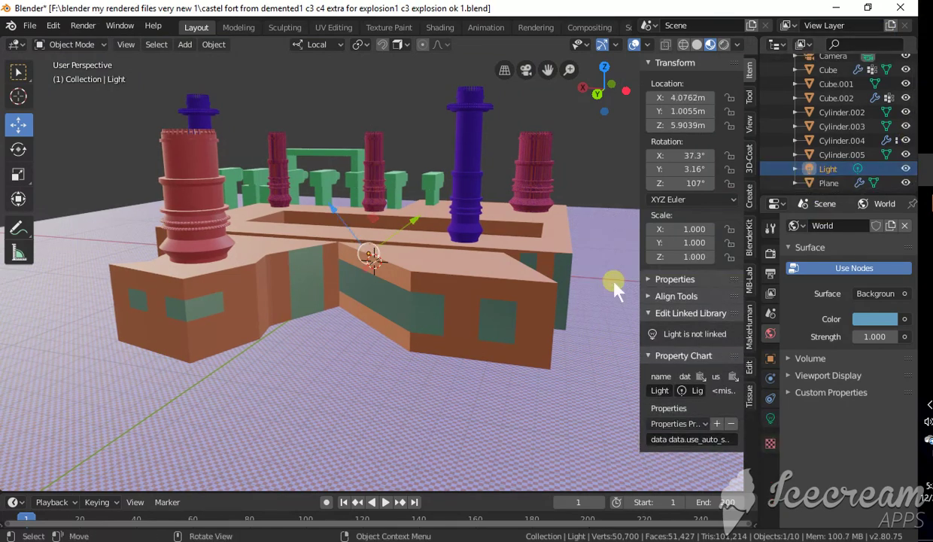
pyautogui.scroll(-2, 150, 314)
pyautogui.scroll(-3, 134, 164)
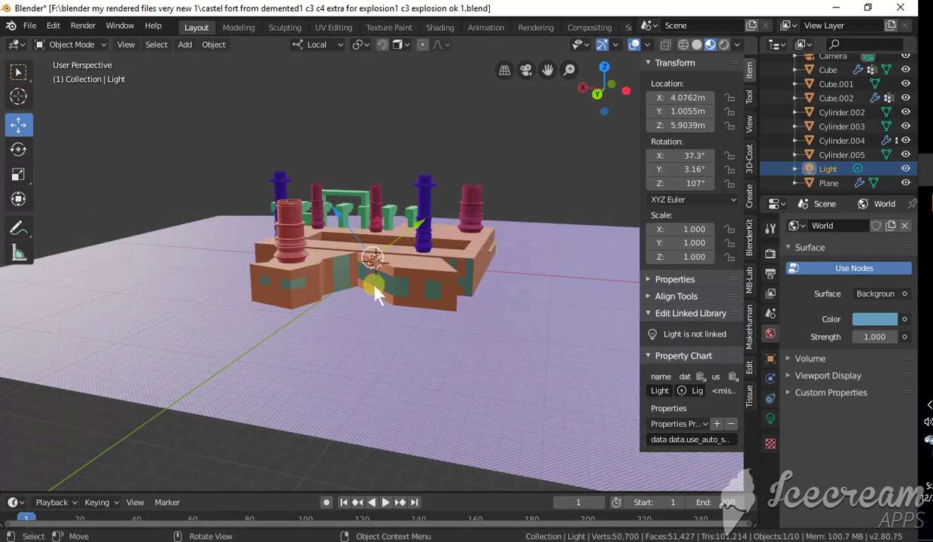
pyautogui.moveTo(374, 287); pyautogui.dragTo(378, 309, button='middle')
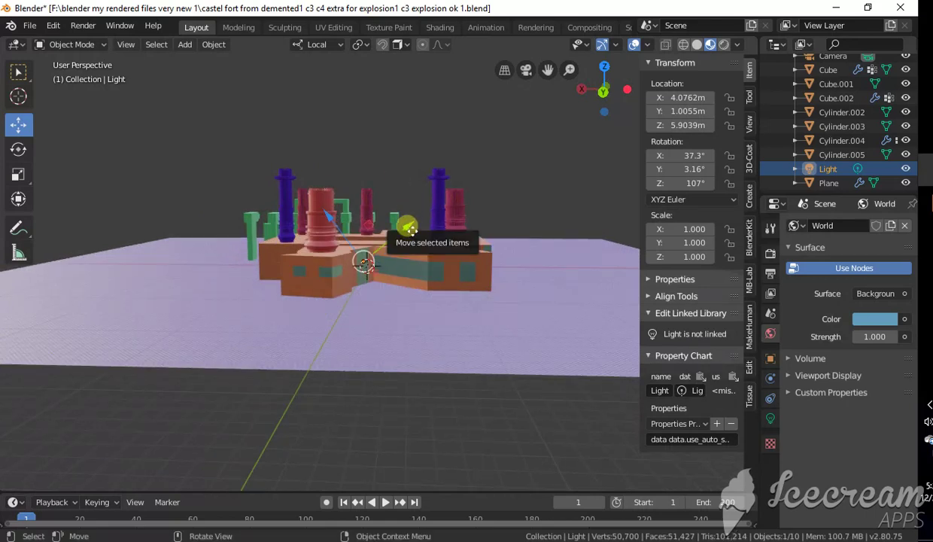
pyautogui.moveTo(407, 226); pyautogui.dragTo(624, 95)
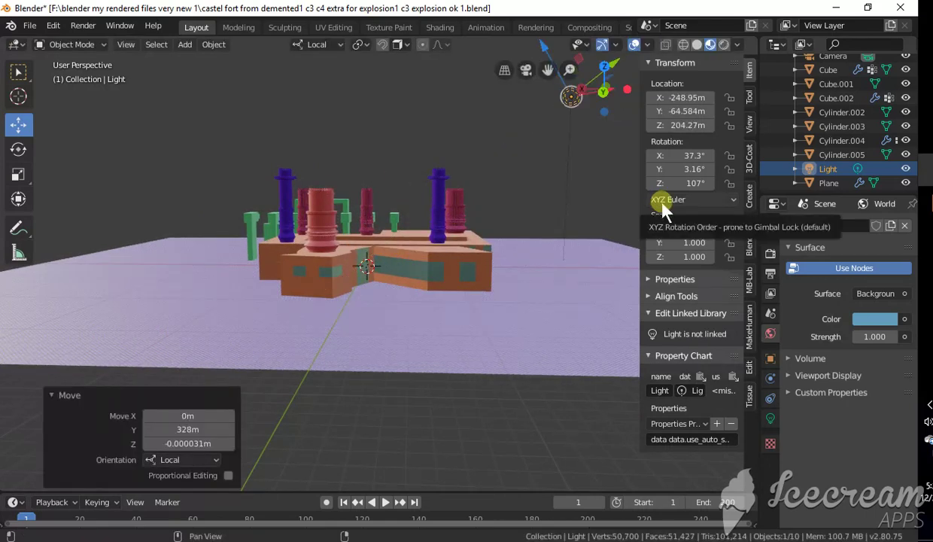
# - Change the selected light's type to Sun, set its strength to 9, and save the file
pyautogui.click(769, 418)
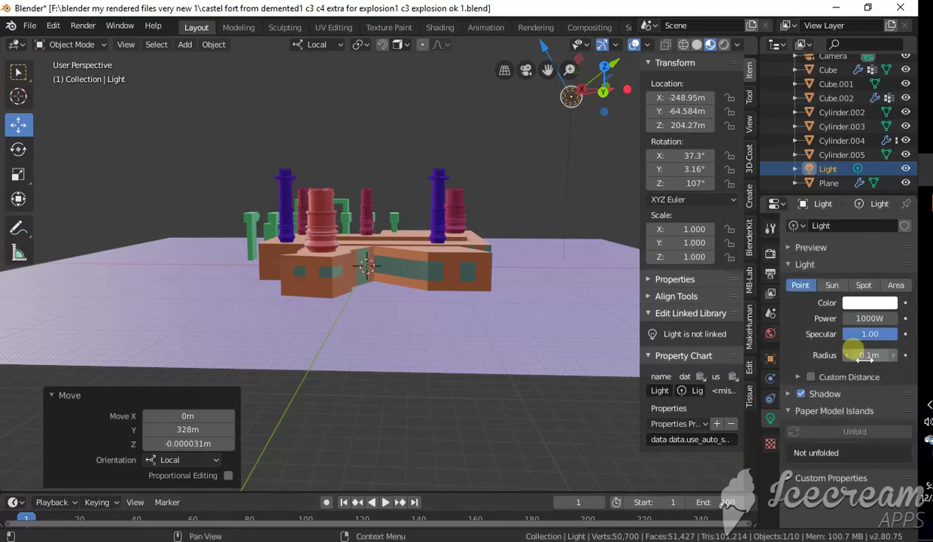
pyautogui.click(831, 285)
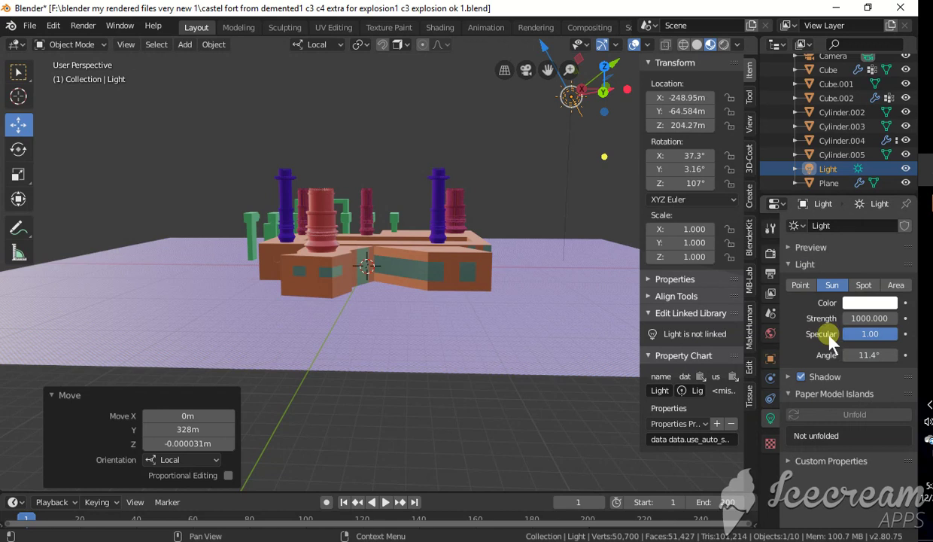
pyautogui.click(880, 319)
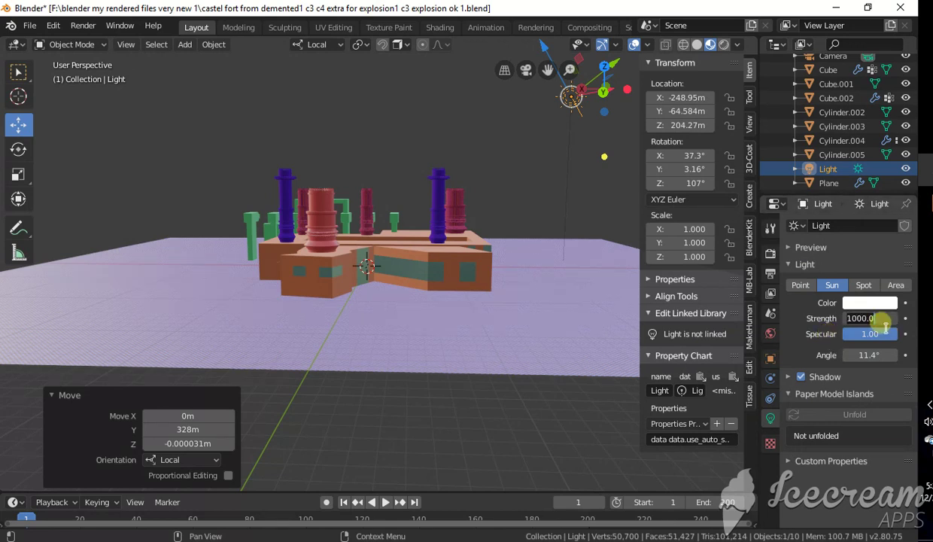
pyautogui.press('BackSpace')
pyautogui.write('9')
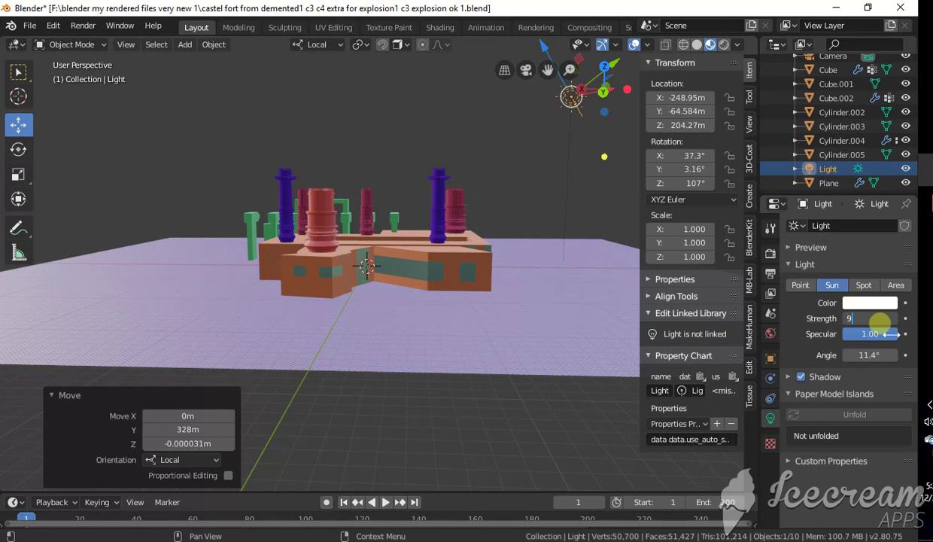
pyautogui.press('Return')
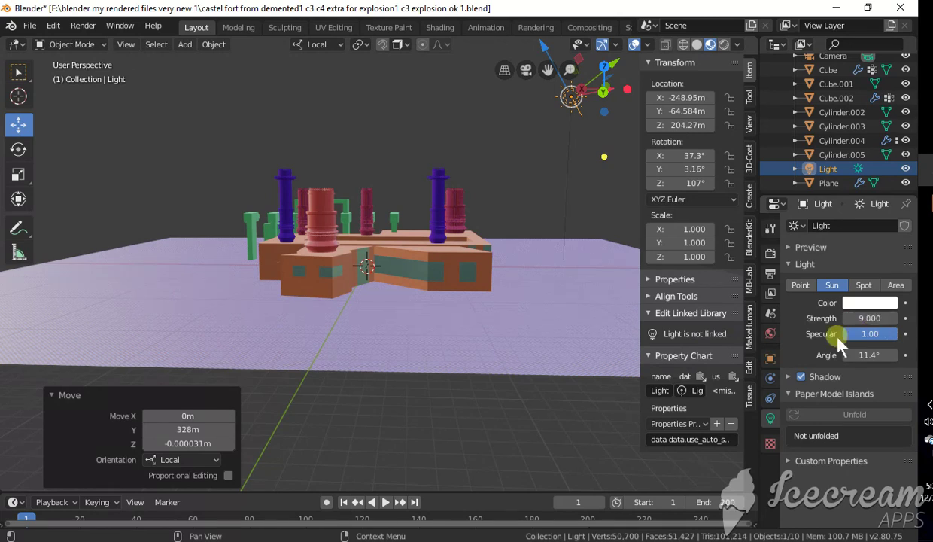
pyautogui.click(28, 26)
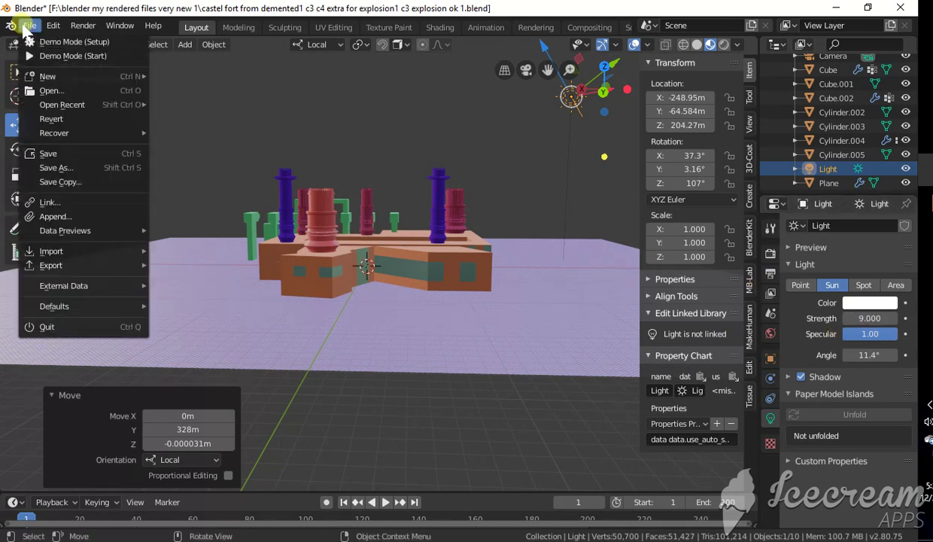
pyautogui.click(48, 155)
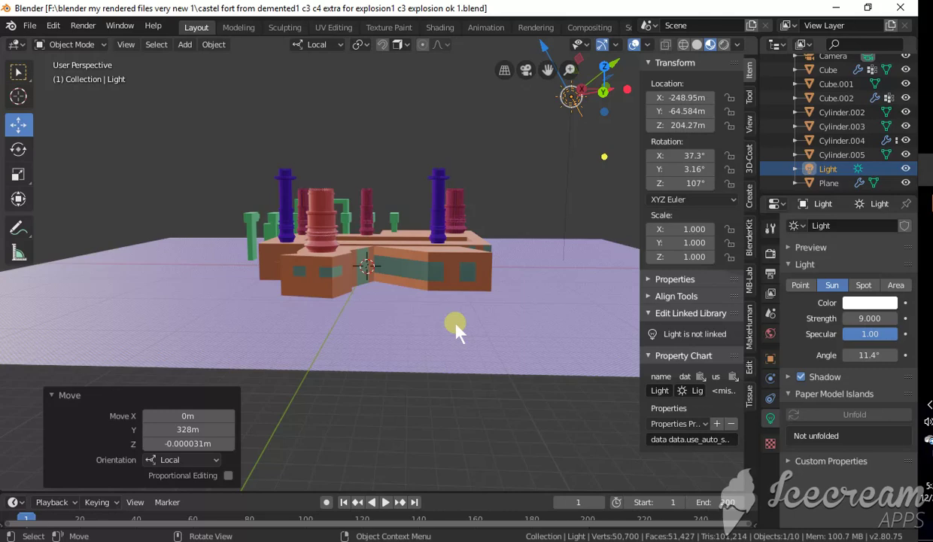
# - Lower the sun light along its local Z axis to about X -271.3 m, Y -73.2 m, Z 172.9 m
pyautogui.scroll(7, 457, 326)
pyautogui.scroll(-4, 583, 353)
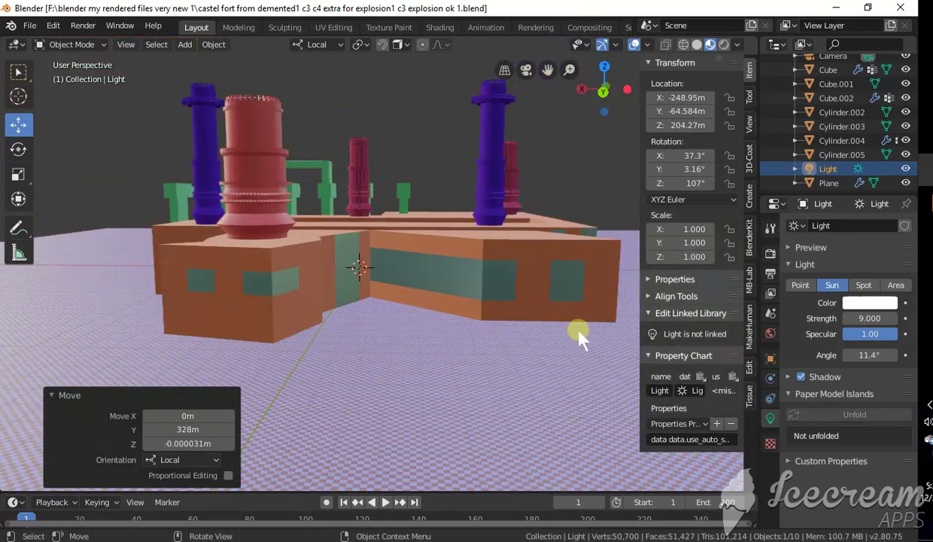
pyautogui.moveTo(578, 333); pyautogui.dragTo(551, 341, button='middle')
pyautogui.scroll(3, 551, 340)
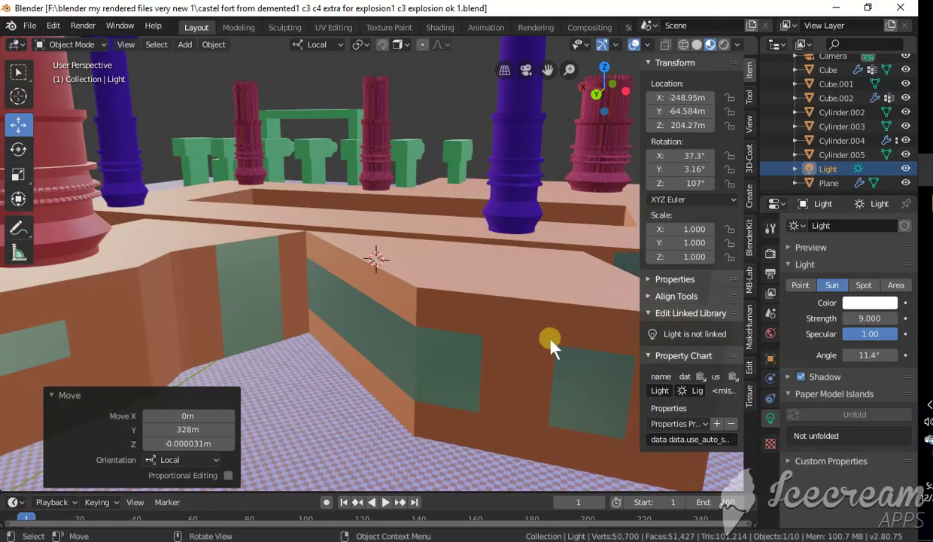
pyautogui.scroll(-6, 551, 342)
pyautogui.scroll(2, 551, 342)
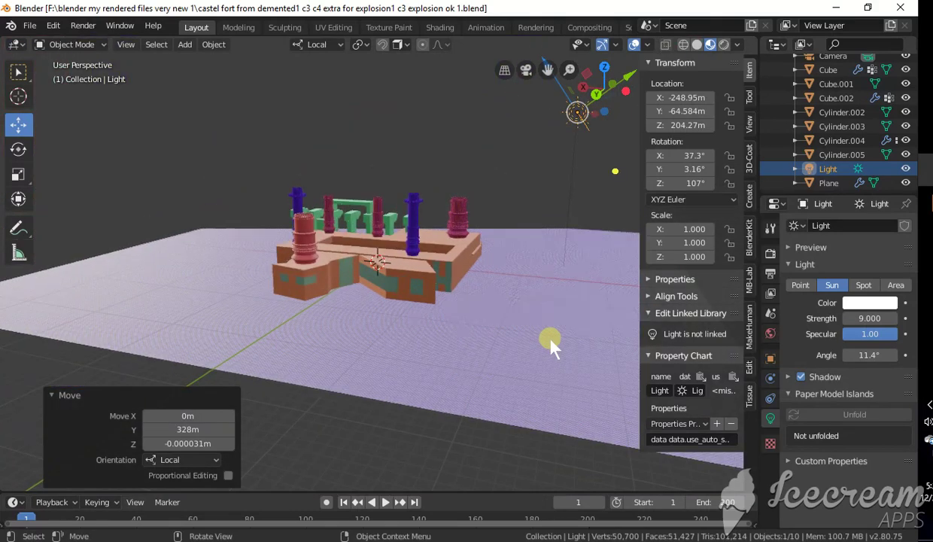
pyautogui.moveTo(552, 342); pyautogui.dragTo(401, 340, button='middle')
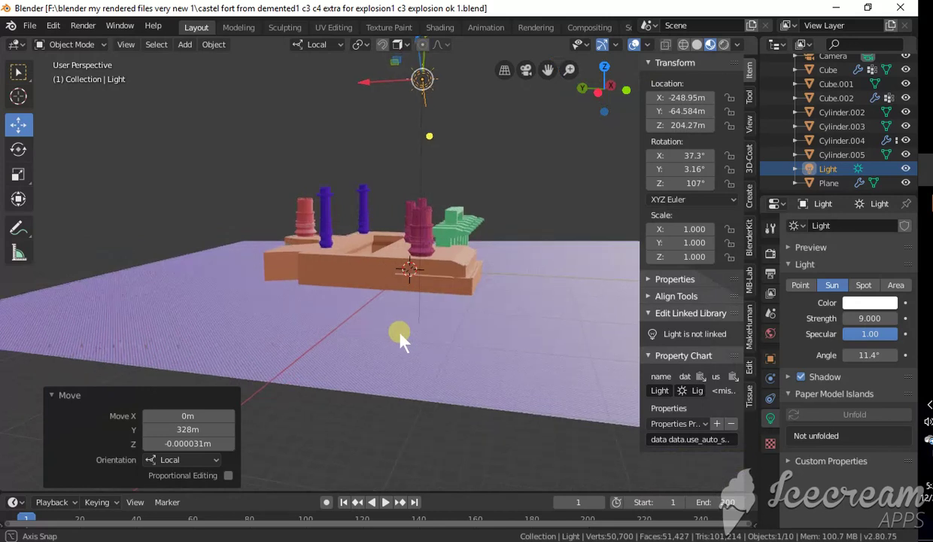
pyautogui.moveTo(401, 339); pyautogui.dragTo(293, 331, button='middle')
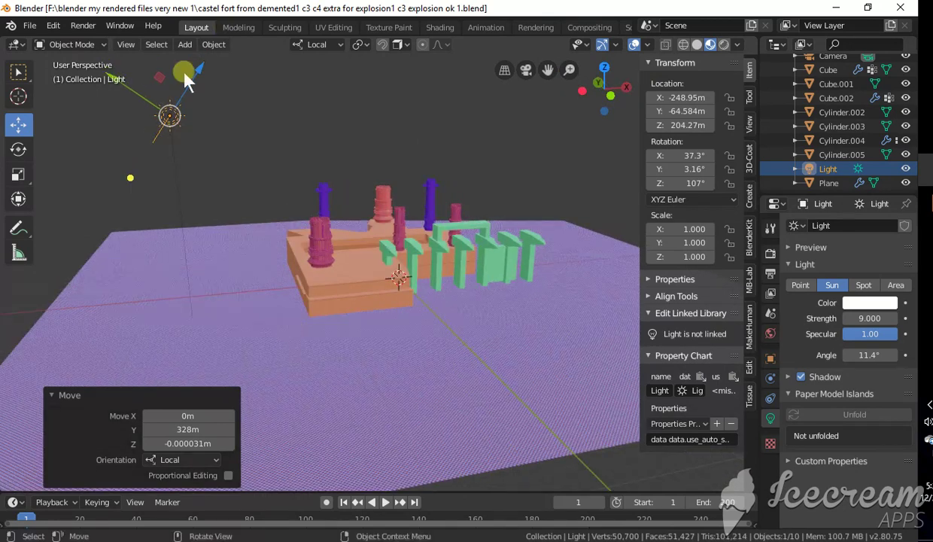
pyautogui.moveTo(187, 78); pyautogui.dragTo(154, 214)
pyautogui.click(139, 155)
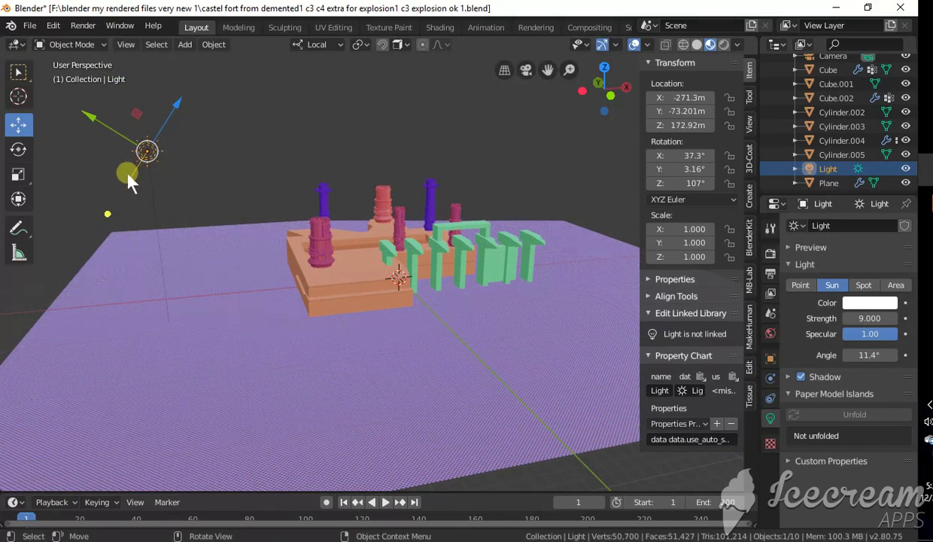
# - Rotate the sun light towards the fort, to about X -75.1°, Y -0.2°, Z 88.2°, and return to the selection tool
pyautogui.click(18, 156)
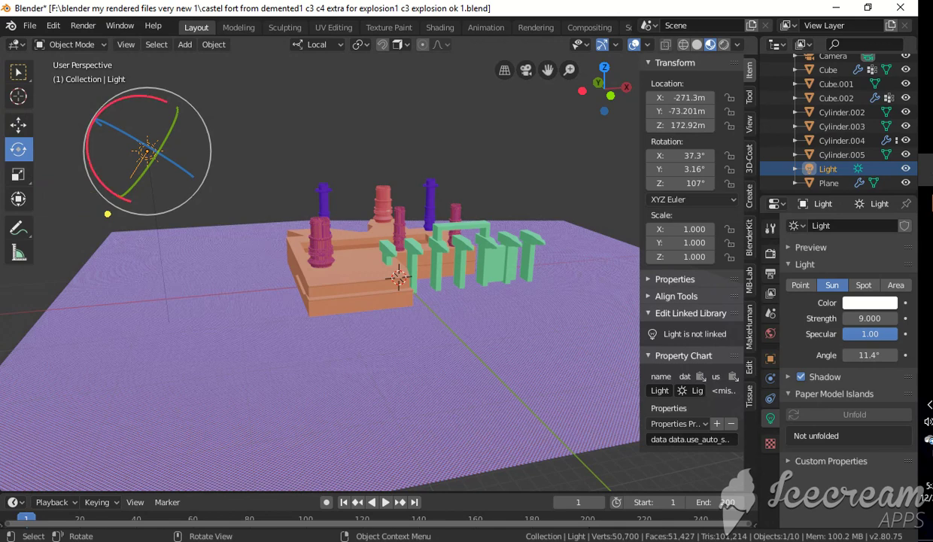
pyautogui.moveTo(107, 214); pyautogui.dragTo(362, 149)
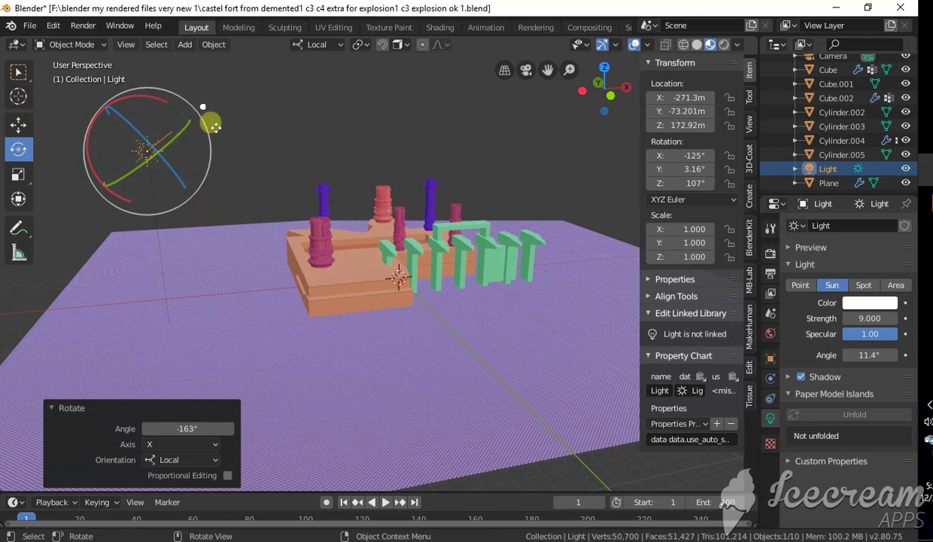
pyautogui.moveTo(215, 128); pyautogui.dragTo(222, 167)
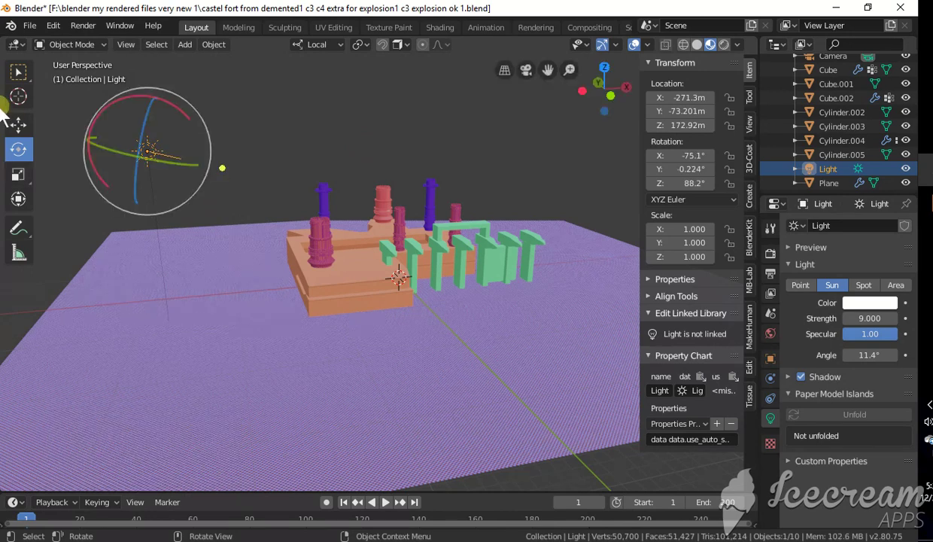
pyautogui.click(17, 72)
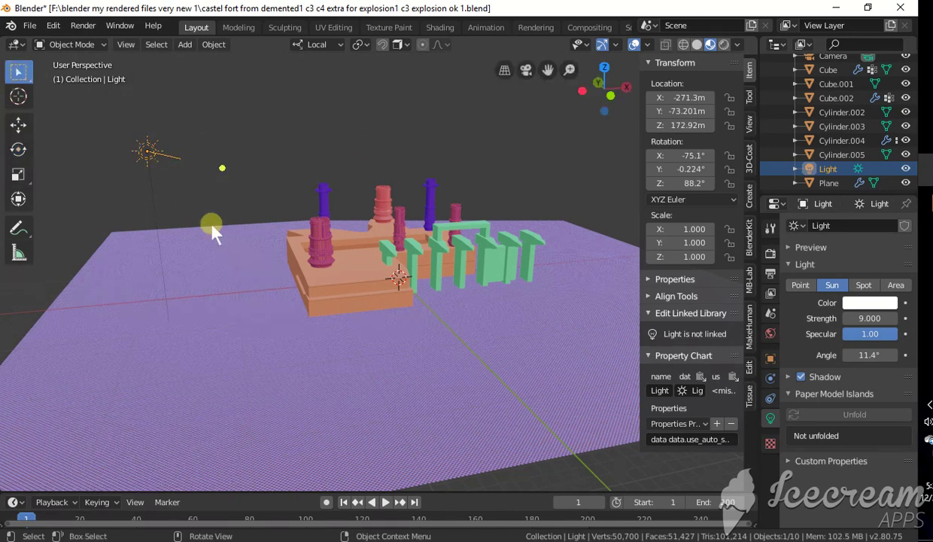
# - Move the sun light farther from the fort along its local Z axis, to about X -397.6 m, Y -69.4 m, Z 179.2 m, and save the file
pyautogui.moveTo(212, 227); pyautogui.dragTo(249, 223, button='middle')
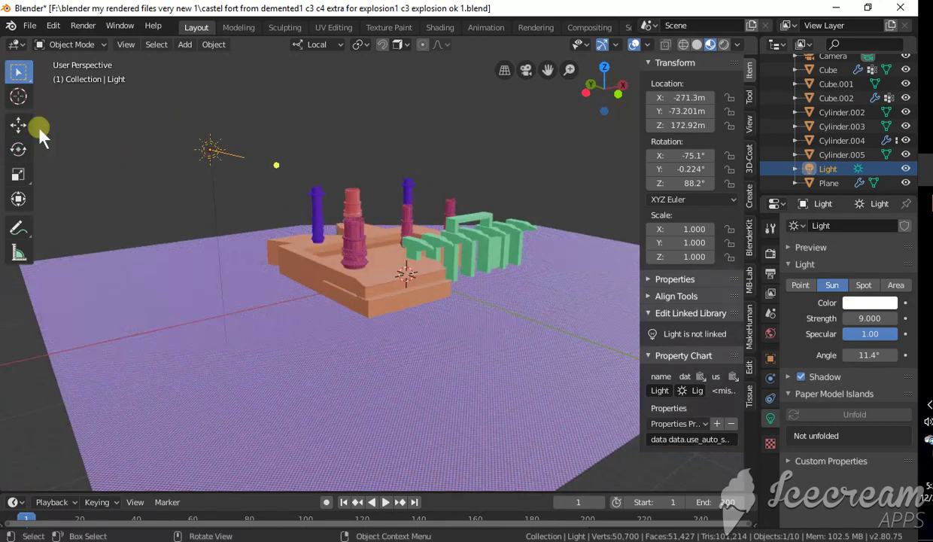
pyautogui.click(18, 125)
pyautogui.moveTo(165, 139); pyautogui.dragTo(13, 146)
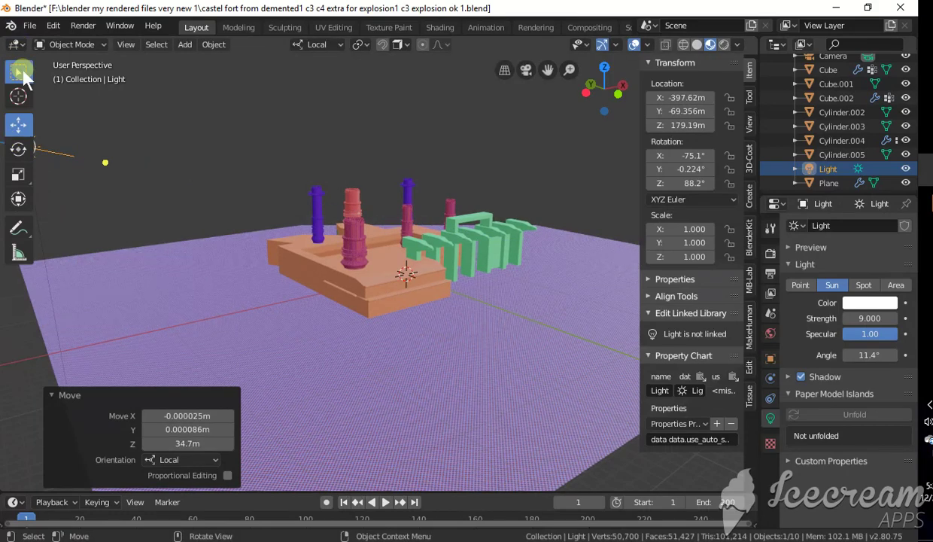
pyautogui.click(28, 26)
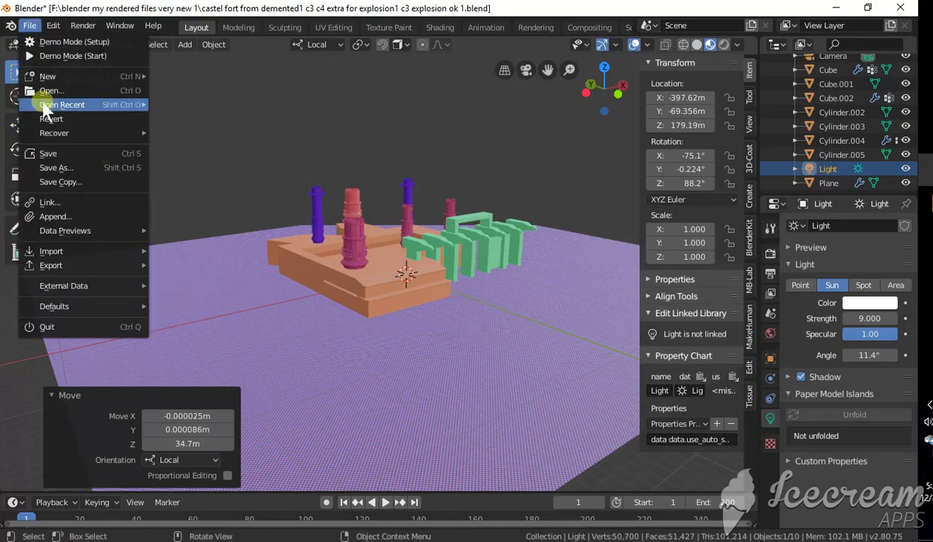
pyautogui.click(47, 152)
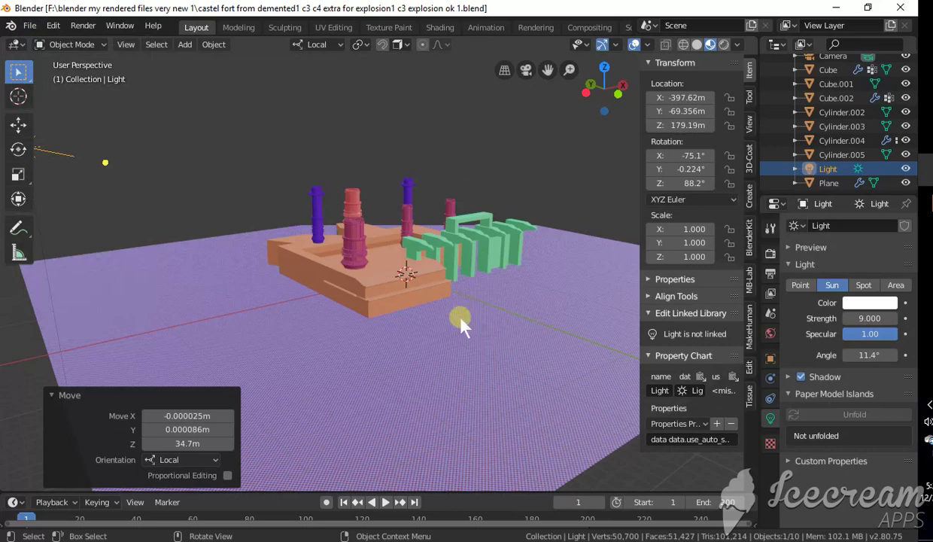
# - Change the sun light's color to a slightly darkened orange with hue 0.089 and saturation 0.677
pyautogui.scroll(1, 460, 321)
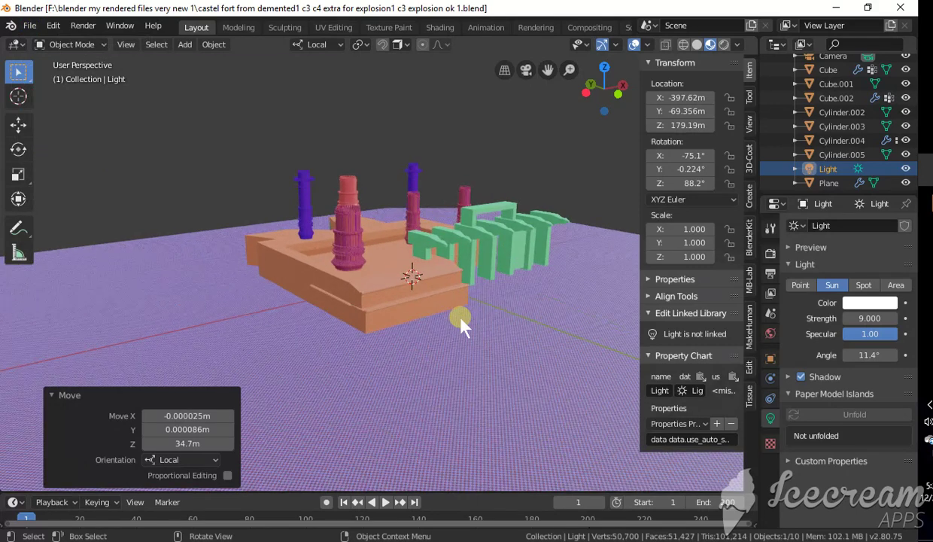
pyautogui.moveTo(460, 318)
pyautogui.mouseDown(button='middle')
pyautogui.moveTo(440, 306)
pyautogui.moveTo(462, 312)
pyautogui.mouseUp(button='middle')
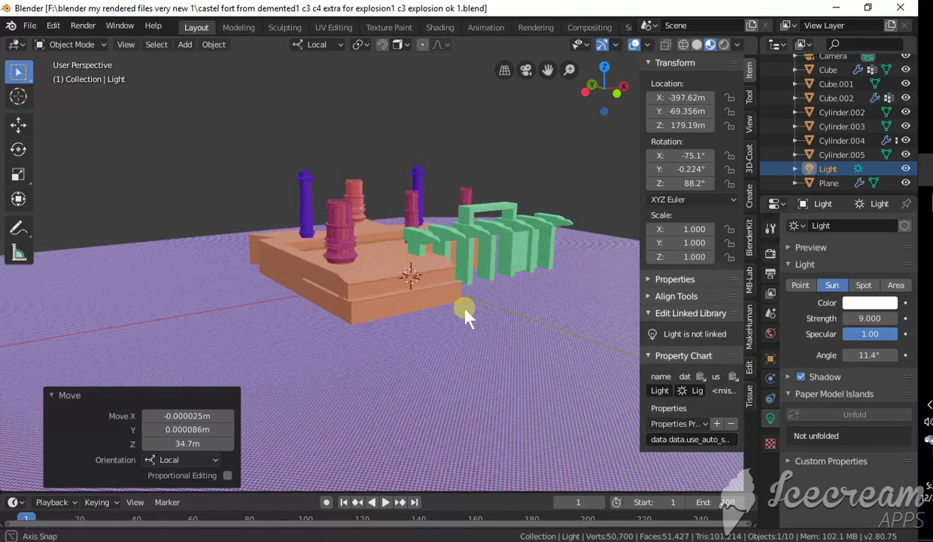
pyautogui.click(860, 306)
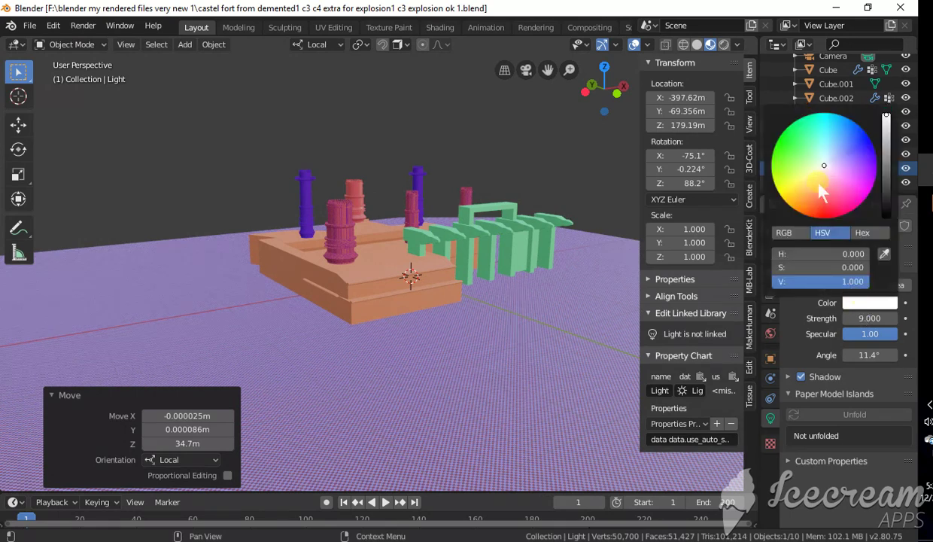
pyautogui.click(799, 191)
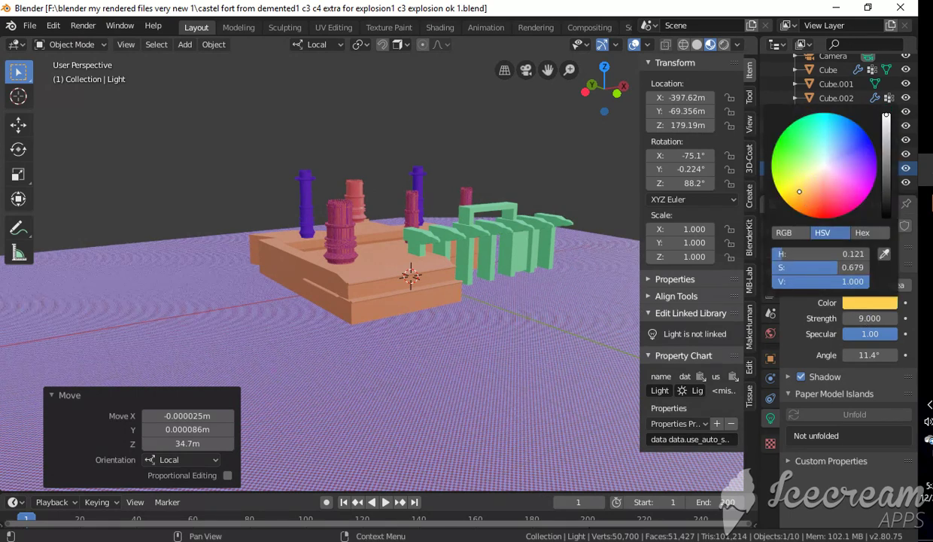
pyautogui.click(804, 196)
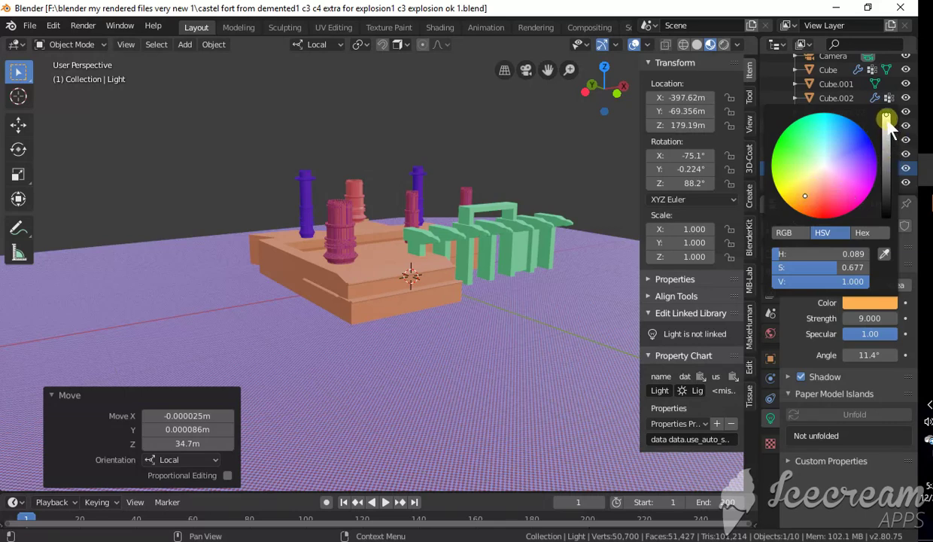
pyautogui.moveTo(887, 117)
pyautogui.mouseDown()
pyautogui.moveTo(886, 153)
pyautogui.moveTo(887, 134)
pyautogui.mouseUp()
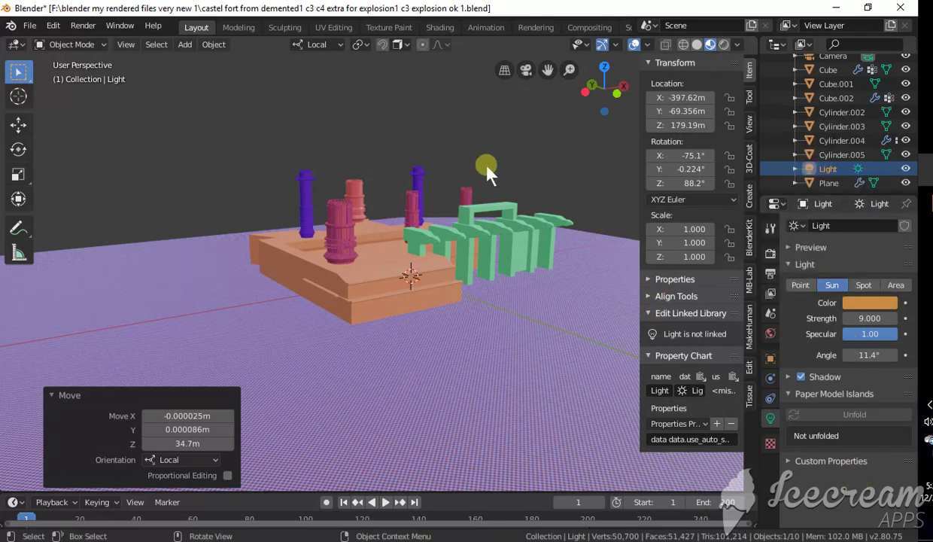
# - Set the world background's strength to 0.7
pyautogui.scroll(-5, 488, 172)
pyautogui.scroll(5, 487, 172)
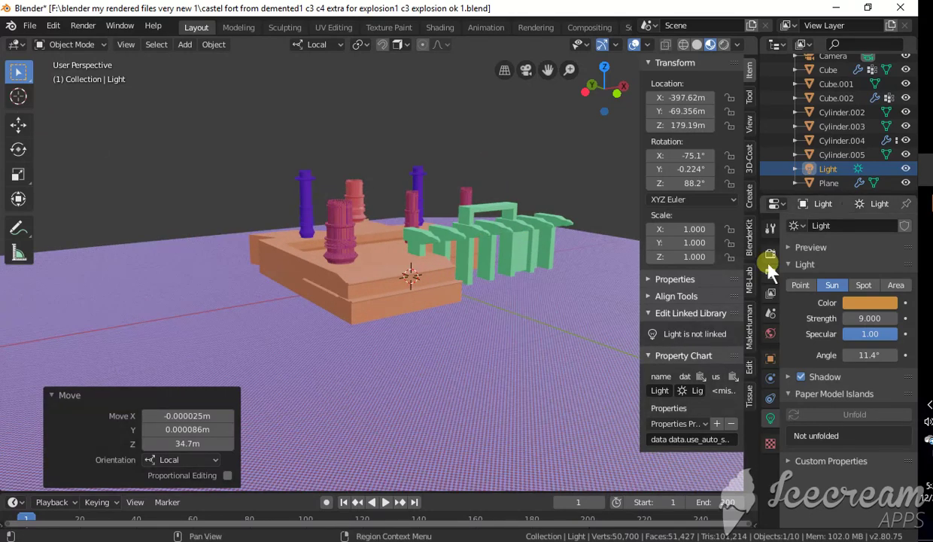
pyautogui.click(770, 333)
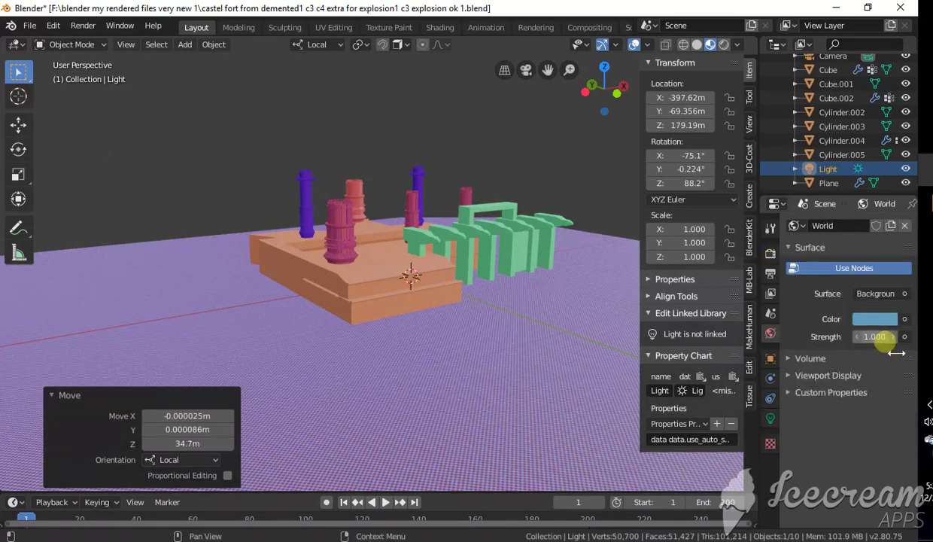
pyautogui.click(886, 339)
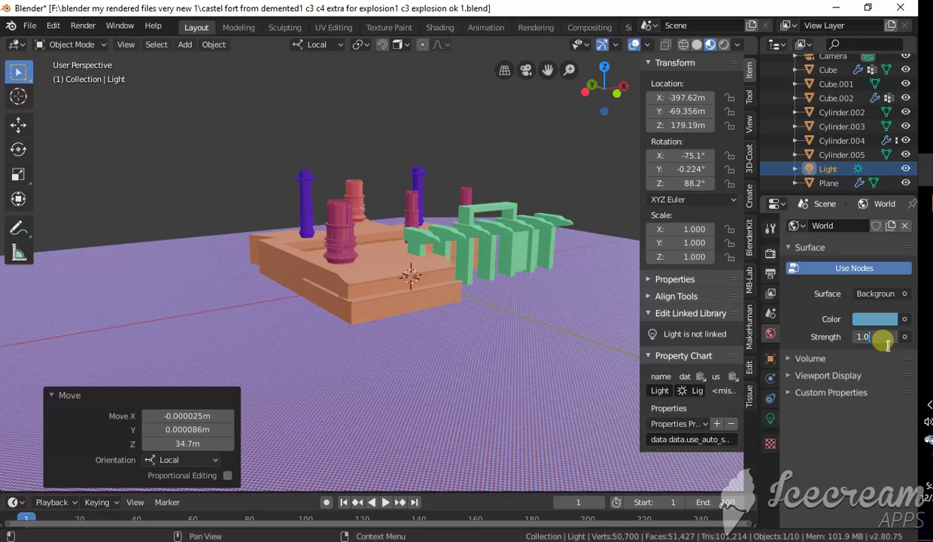
pyautogui.press('BackSpace')
pyautogui.press('BackSpace')
pyautogui.press('BackSpace')
pyautogui.write('0.7')
pyautogui.press('Return')
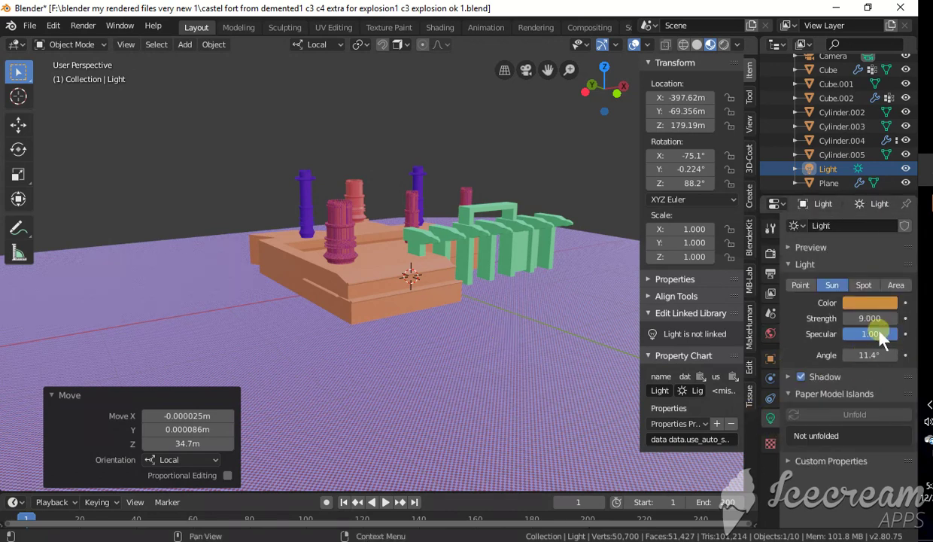
# - Set the sun light's strength to 7
pyautogui.doubleClick(885, 320)
pyautogui.press('BackSpace')
pyautogui.press('BackSpace')
pyautogui.press('BackSpace')
pyautogui.write('7')
pyautogui.press('Return')
pyautogui.click(873, 318)
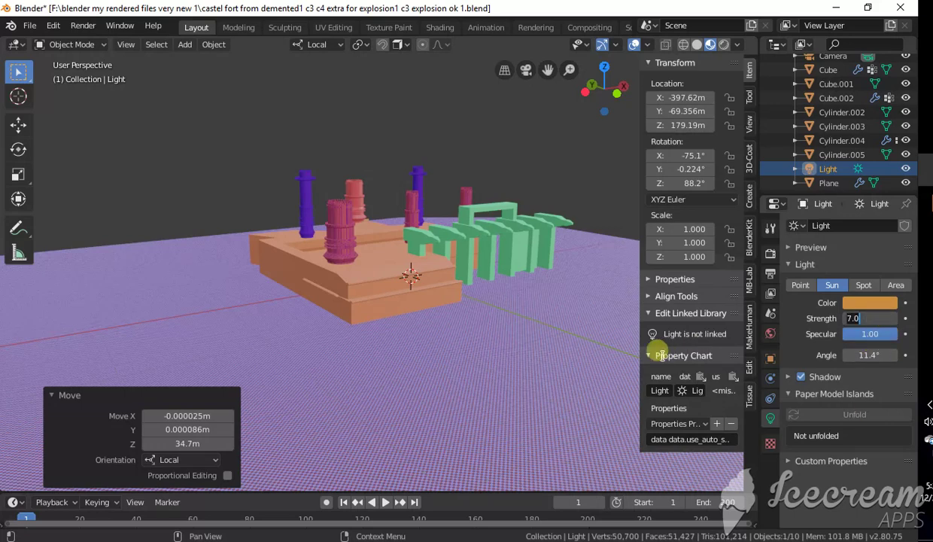
# - Switch the viewport to rendered shading and inspect the lit fort up close
pyautogui.click(723, 44)
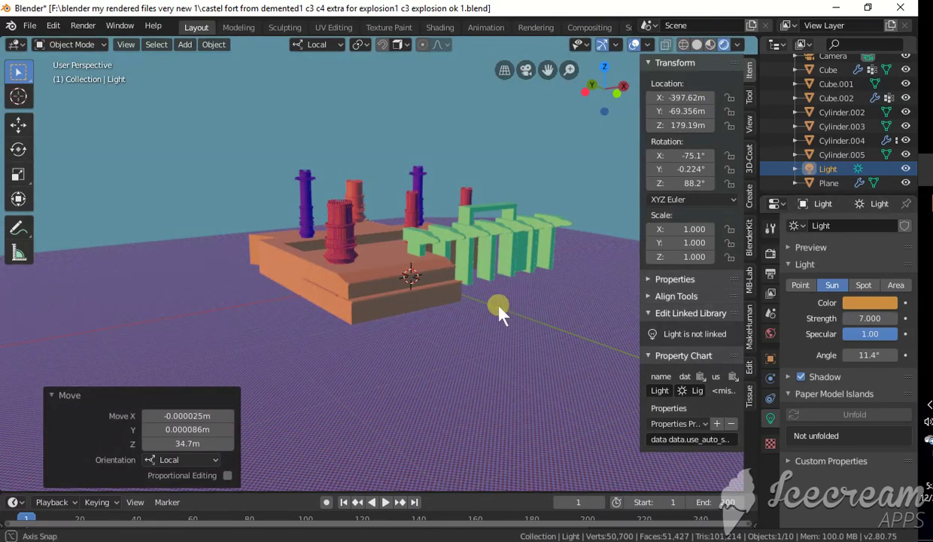
pyautogui.moveTo(499, 317)
pyautogui.mouseDown(button='middle')
pyautogui.moveTo(449, 320)
pyautogui.moveTo(491, 312)
pyautogui.moveTo(518, 319)
pyautogui.mouseUp(button='middle')
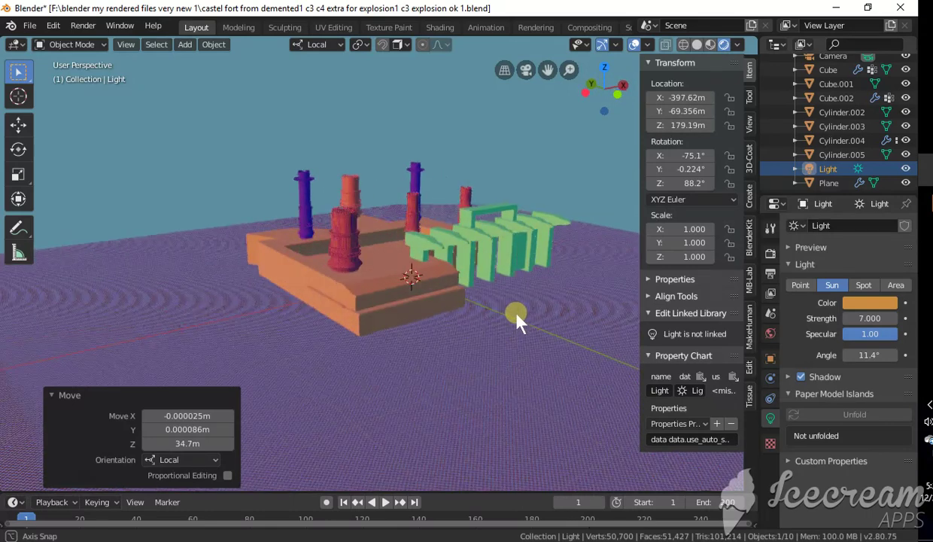
pyautogui.scroll(3, 518, 320)
pyautogui.moveTo(523, 319)
pyautogui.mouseDown(button='middle')
pyautogui.moveTo(547, 316)
pyautogui.moveTo(538, 312)
pyautogui.mouseUp(button='middle')
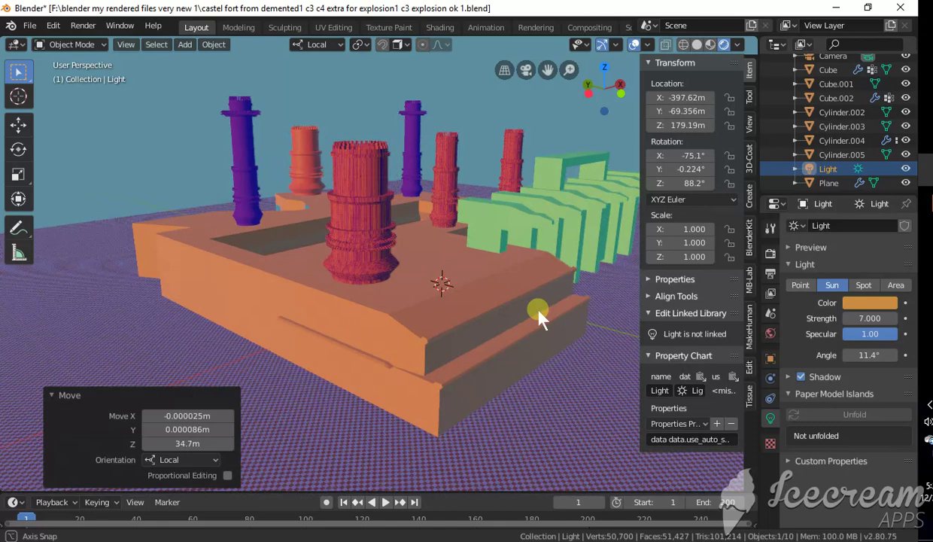
# - Darken the blue world background color to a value of about 0.433 and save the file
pyautogui.click(769, 334)
pyautogui.click(871, 320)
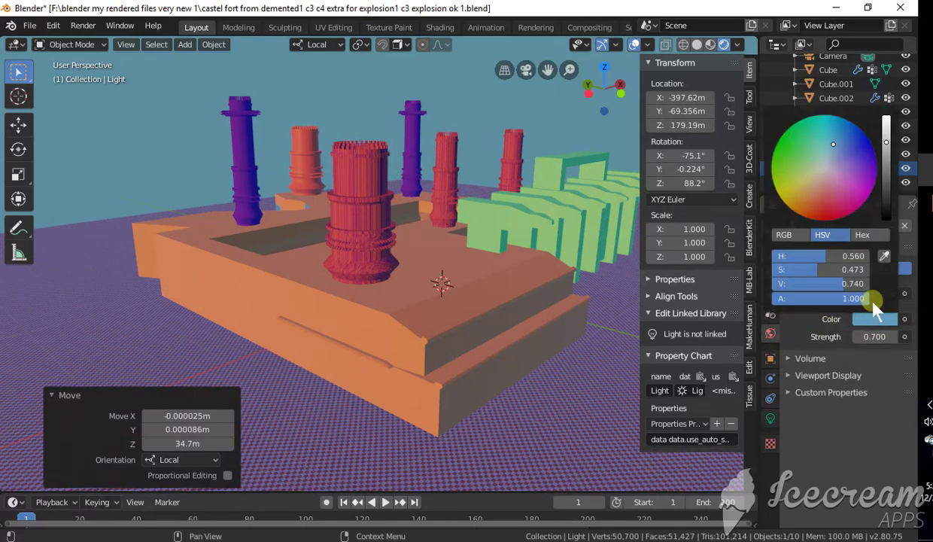
pyautogui.moveTo(886, 141); pyautogui.dragTo(887, 184)
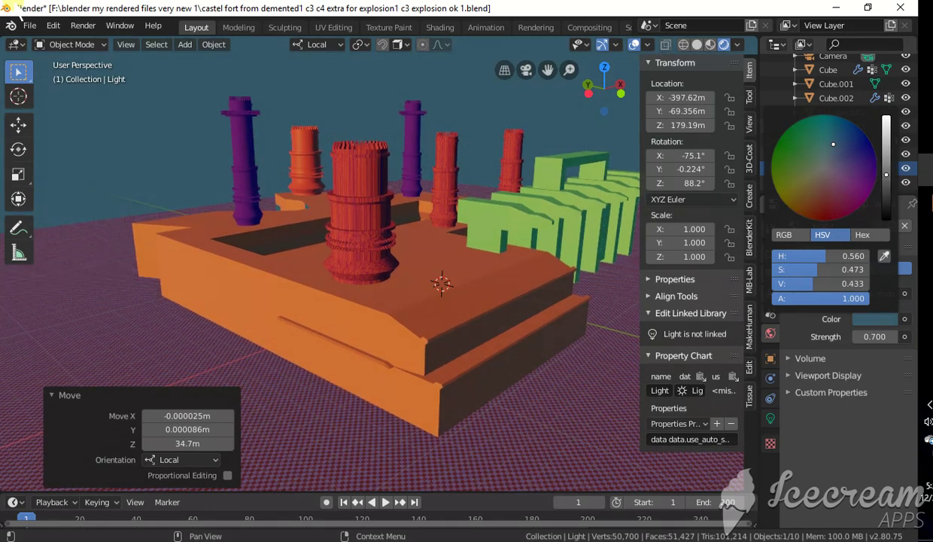
pyautogui.click(30, 26)
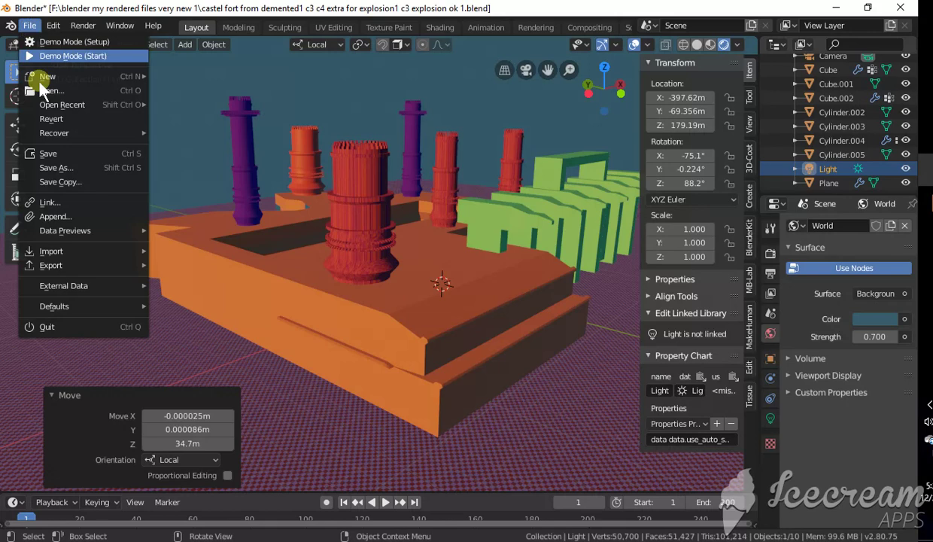
pyautogui.click(48, 153)
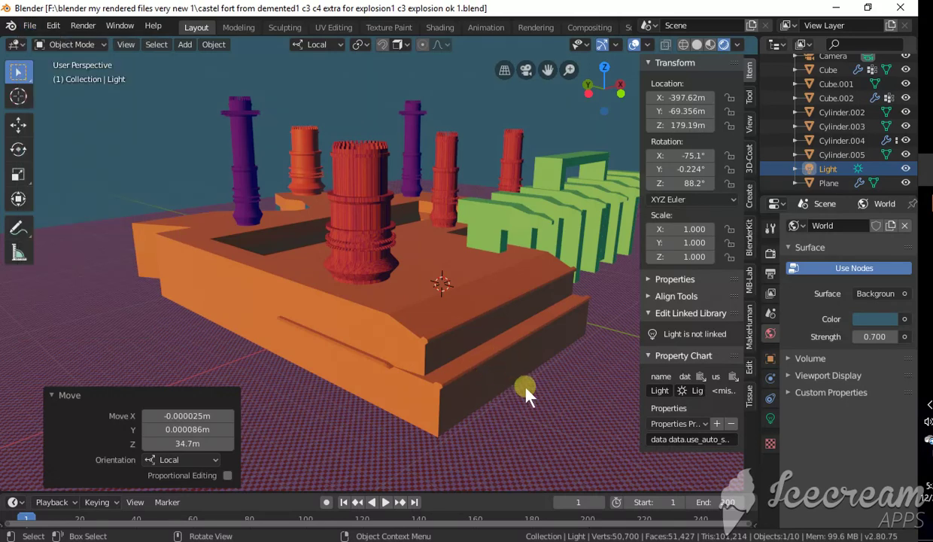
# - Select the Cube.002 object showing as blue panels in the fort's walls and bring up the object operations
pyautogui.scroll(-5, 496, 374)
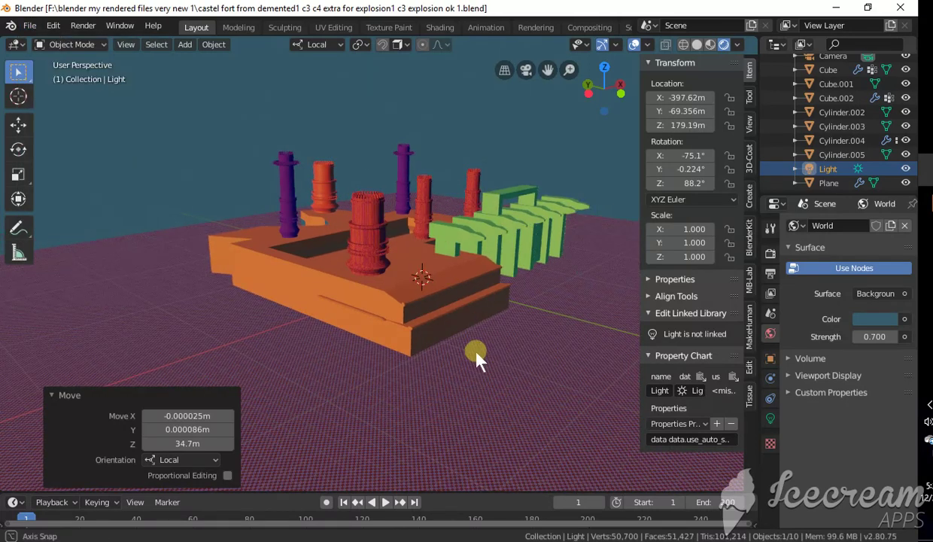
pyautogui.moveTo(477, 355); pyautogui.dragTo(264, 344, button='middle')
pyautogui.moveTo(327, 345); pyautogui.dragTo(326, 360, button='middle')
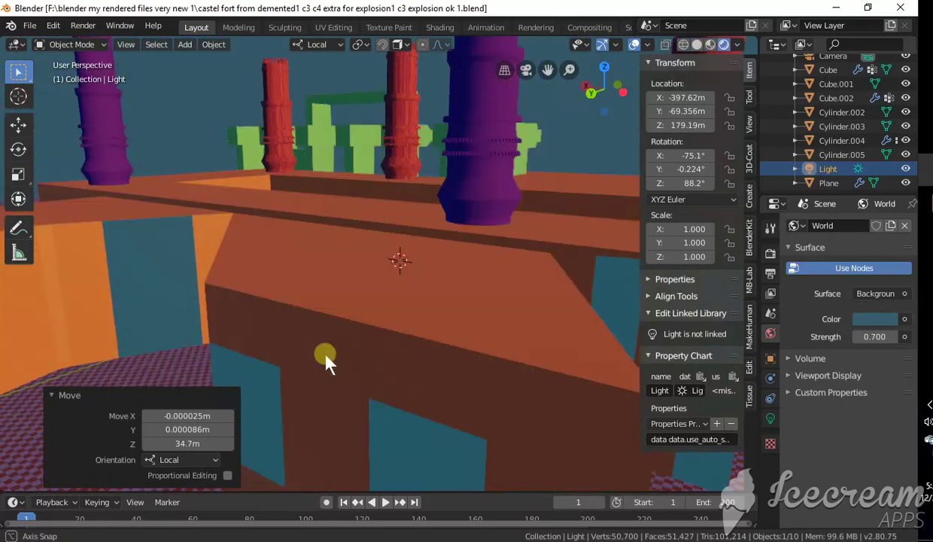
pyautogui.moveTo(326, 361); pyautogui.dragTo(475, 369, button='middle')
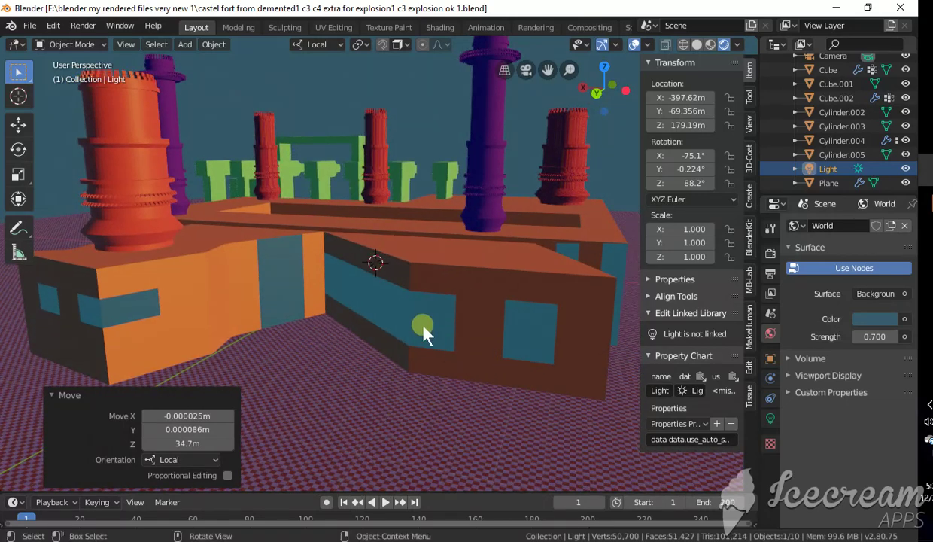
pyautogui.click(423, 327)
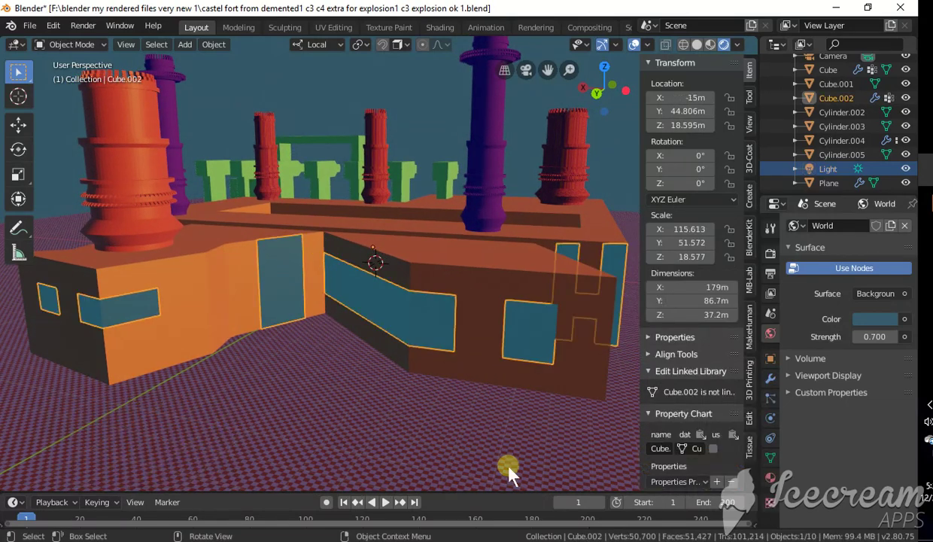
pyautogui.scroll(2, 509, 468)
pyautogui.scroll(2, 508, 468)
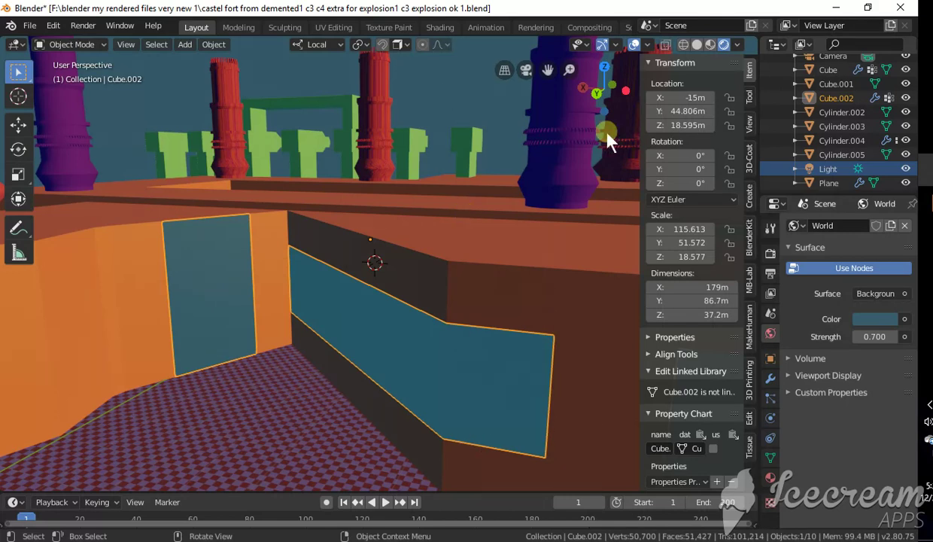
pyautogui.click(225, 50)
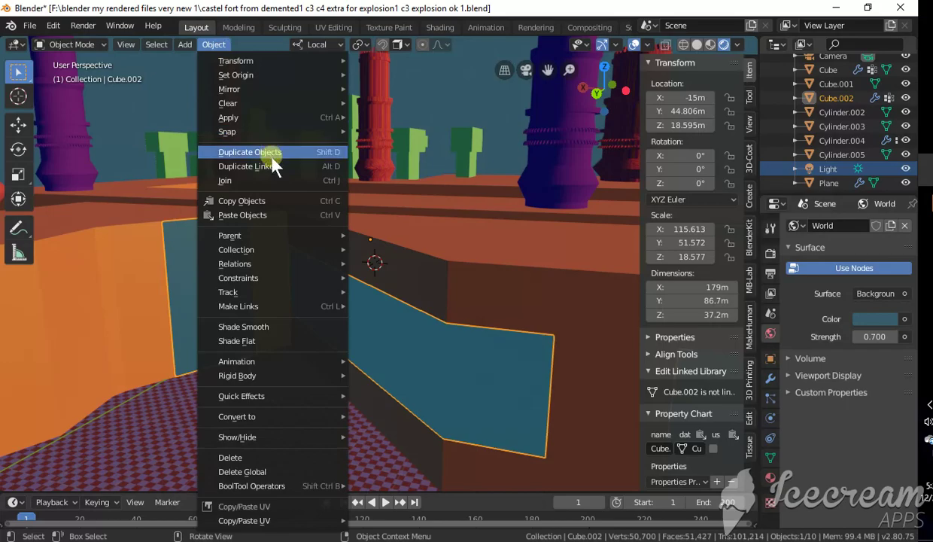